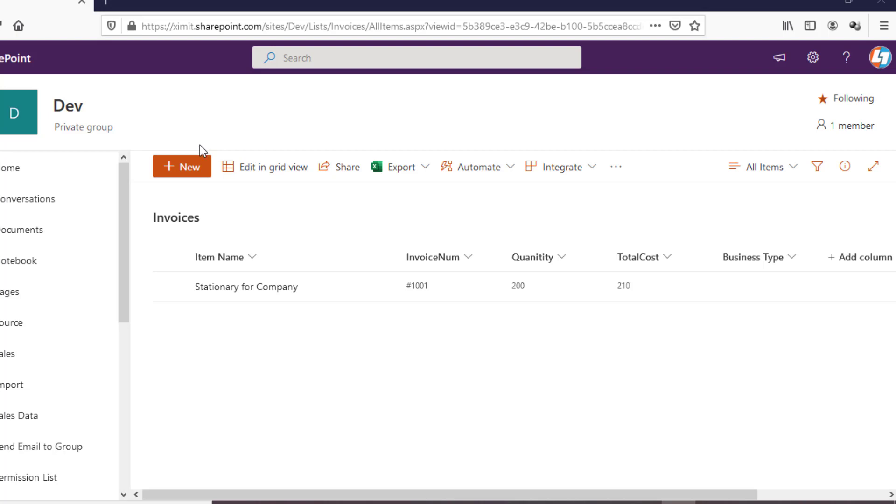
Start a new Invoices item and open the form's customisation menu
{"action": "left_click", "coordinate": [197, 171]}
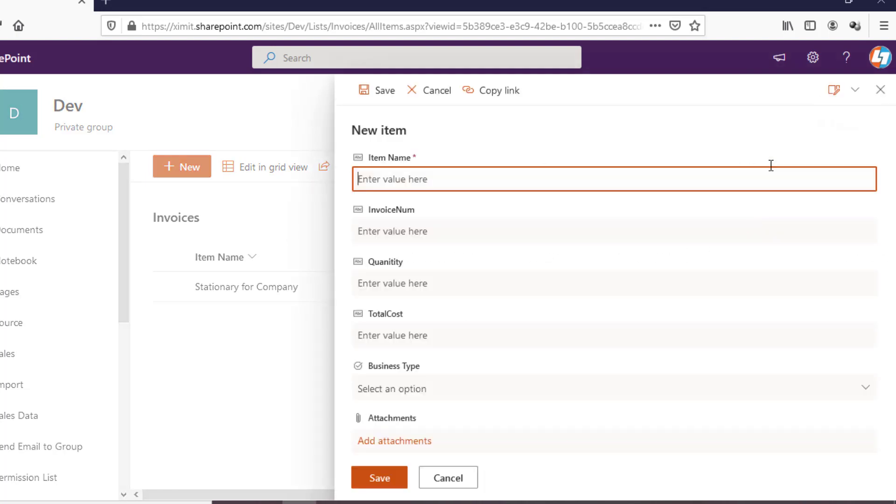
{"action": "left_click", "coordinate": [856, 91]}
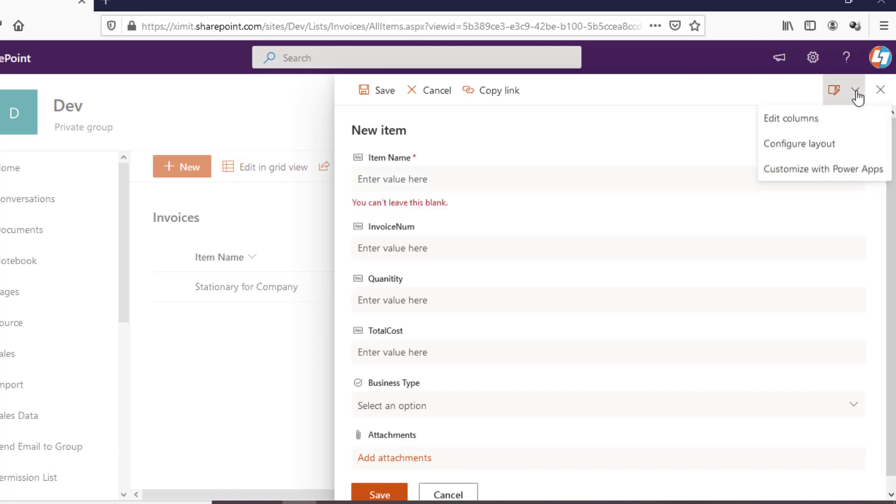
In Edit columns, move Business Type up twice, above TotalCost and Quanitity, and save
{"action": "left_click", "coordinate": [788, 121]}
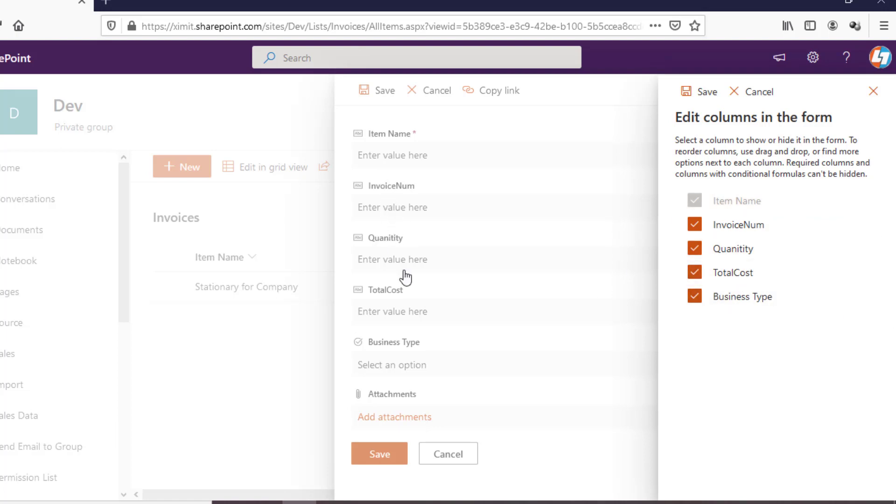
{"action": "mouse_move", "coordinate": [756, 296]}
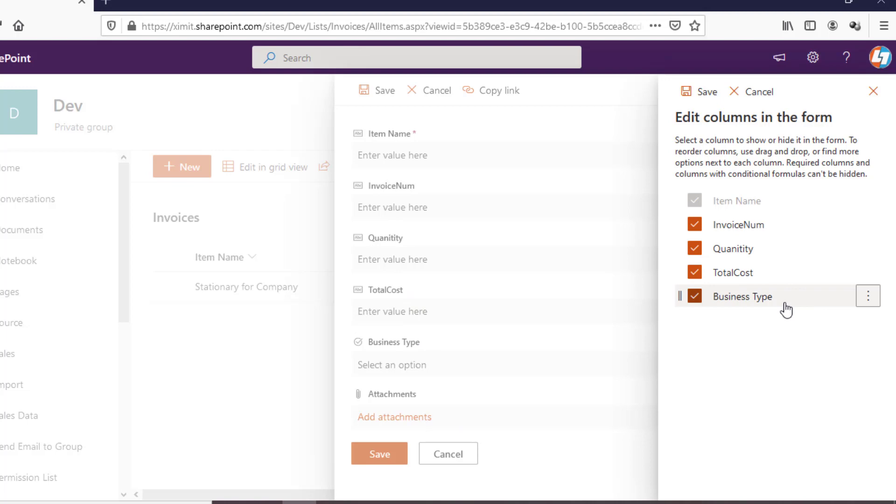
{"action": "left_click", "coordinate": [868, 298]}
{"action": "left_click", "coordinate": [821, 322]}
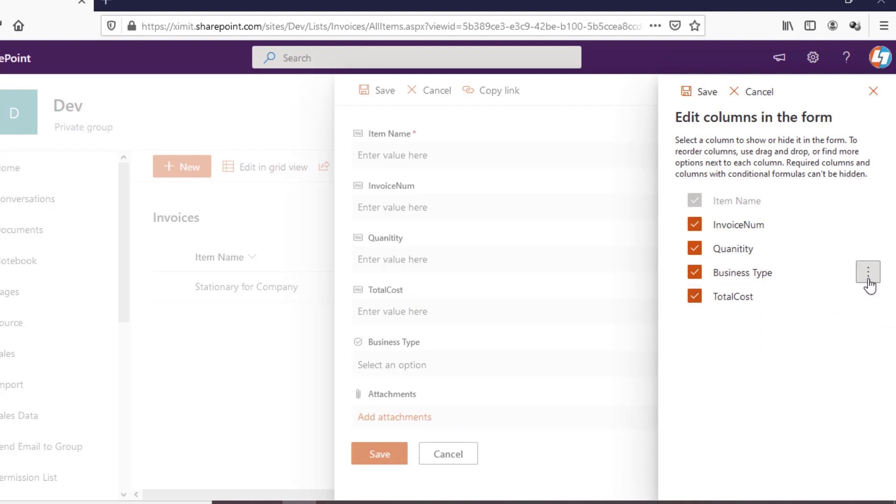
{"action": "left_click", "coordinate": [869, 275]}
{"action": "left_click", "coordinate": [807, 300]}
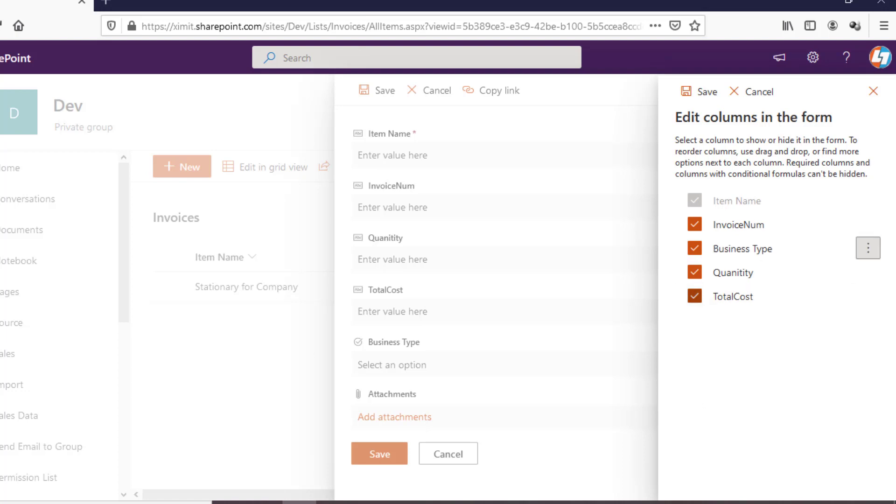
{"action": "left_click", "coordinate": [703, 92]}
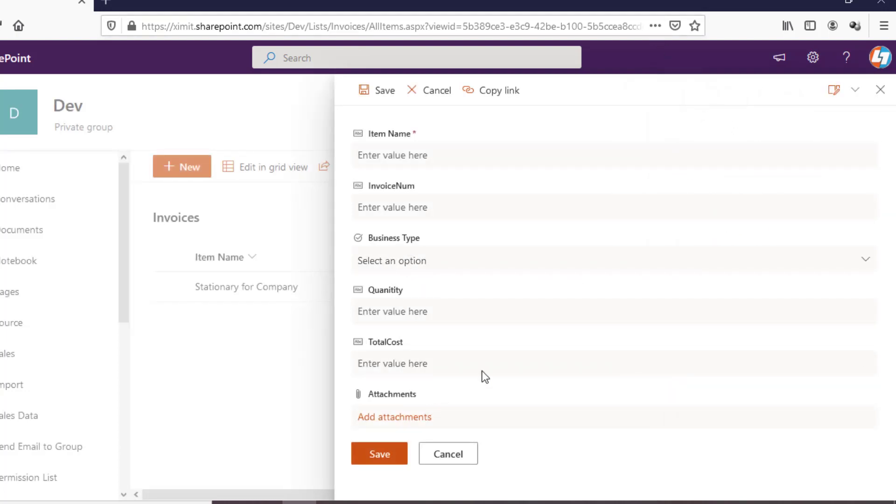
Reopen then close Edit columns, and check Business Type's Business and Personal choices without picking
{"action": "left_click", "coordinate": [856, 90]}
{"action": "left_click", "coordinate": [785, 118]}
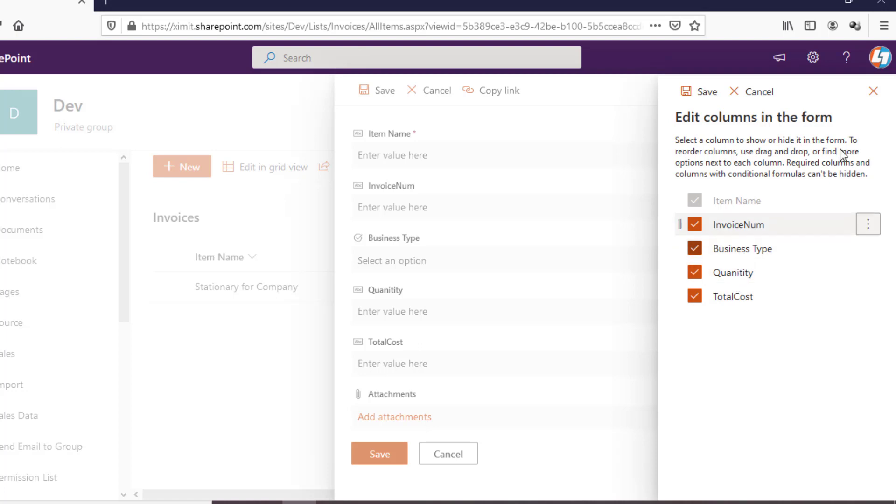
{"action": "left_click", "coordinate": [875, 93]}
{"action": "left_click", "coordinate": [448, 262]}
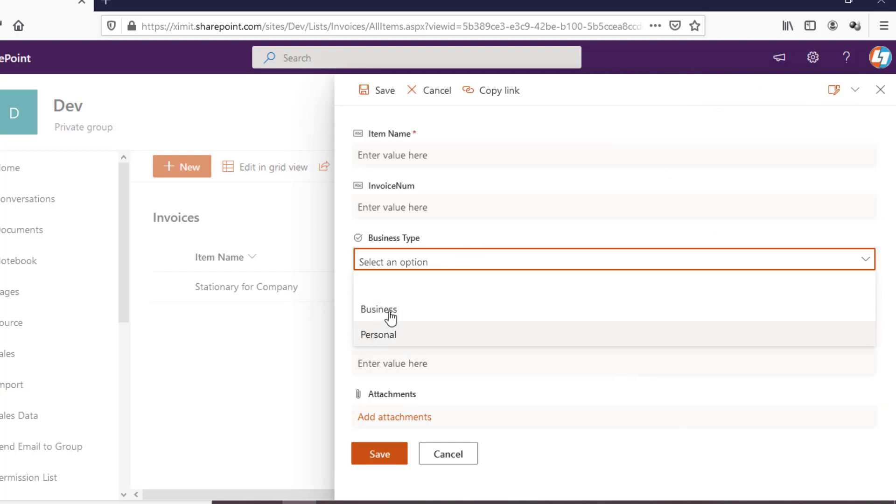
{"action": "left_click", "coordinate": [465, 238]}
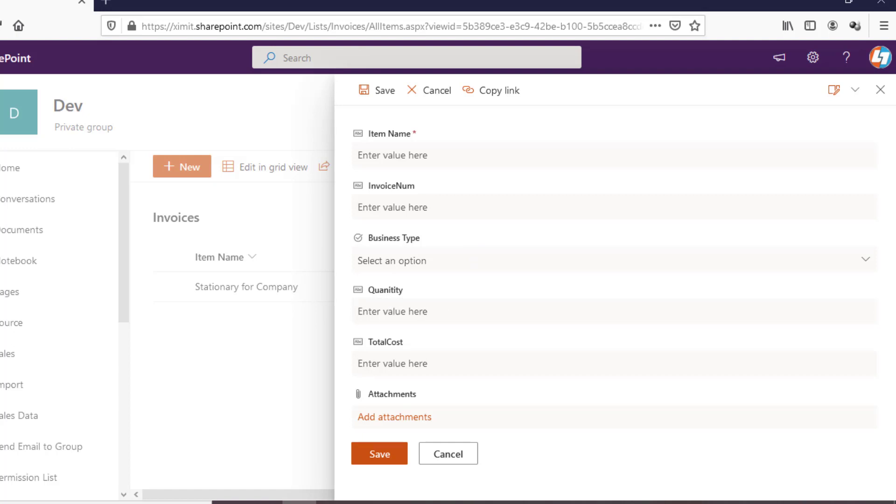
Open Quanitity's conditional formula editor and copy the sample formula from the help page
{"action": "left_click", "coordinate": [856, 89]}
{"action": "left_click", "coordinate": [790, 117]}
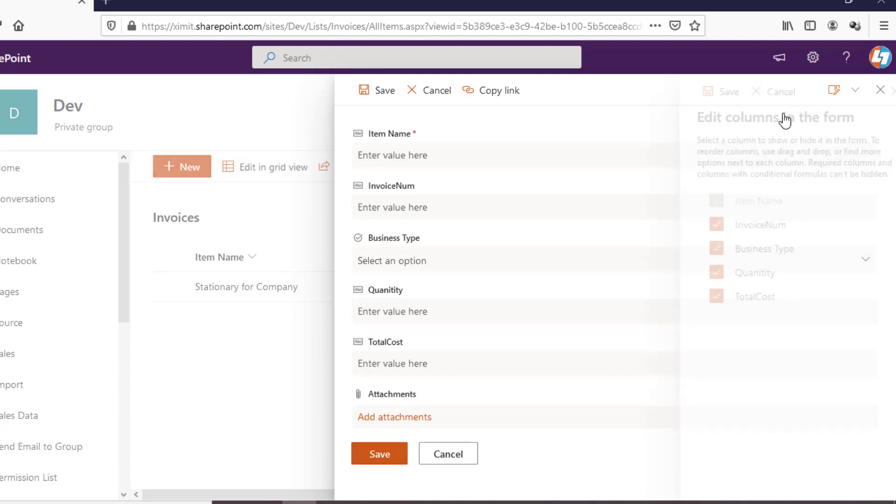
{"action": "mouse_move", "coordinate": [771, 273]}
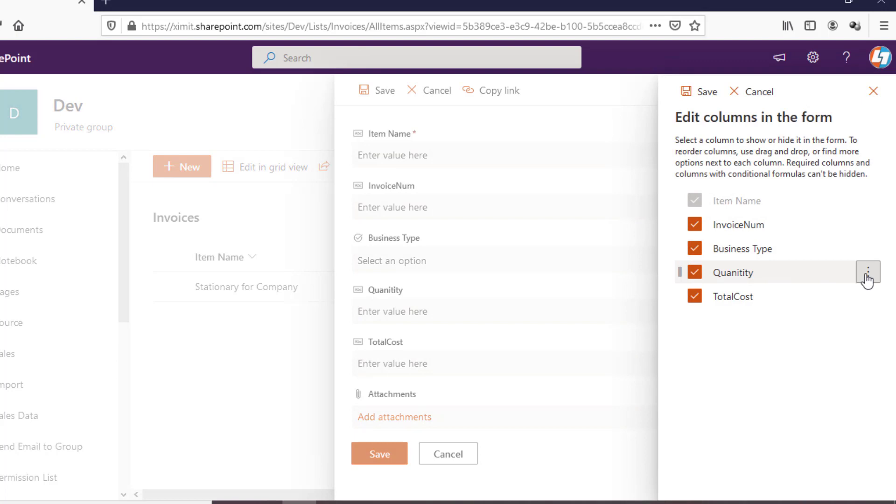
{"action": "left_click", "coordinate": [868, 274]}
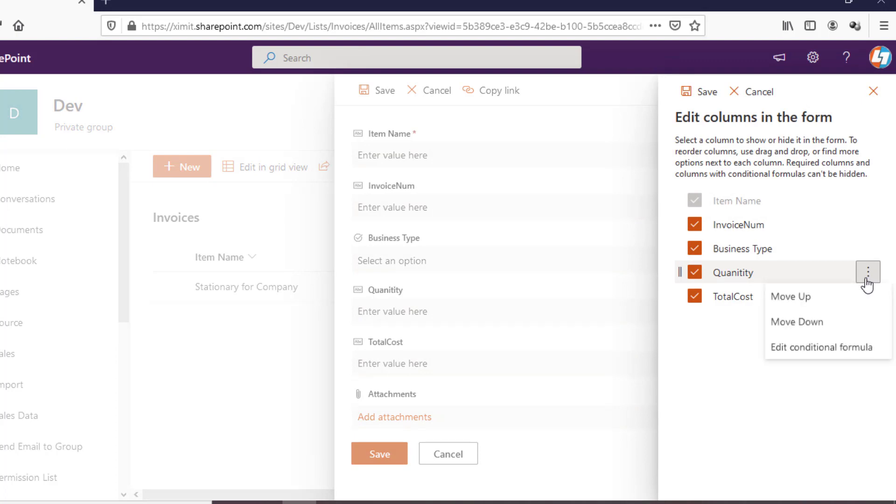
{"action": "left_click", "coordinate": [807, 351]}
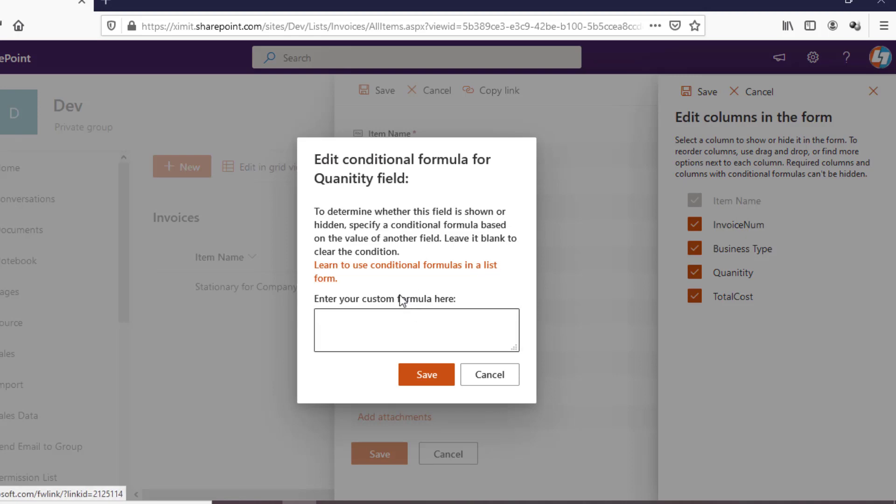
{"action": "left_click", "coordinate": [405, 271]}
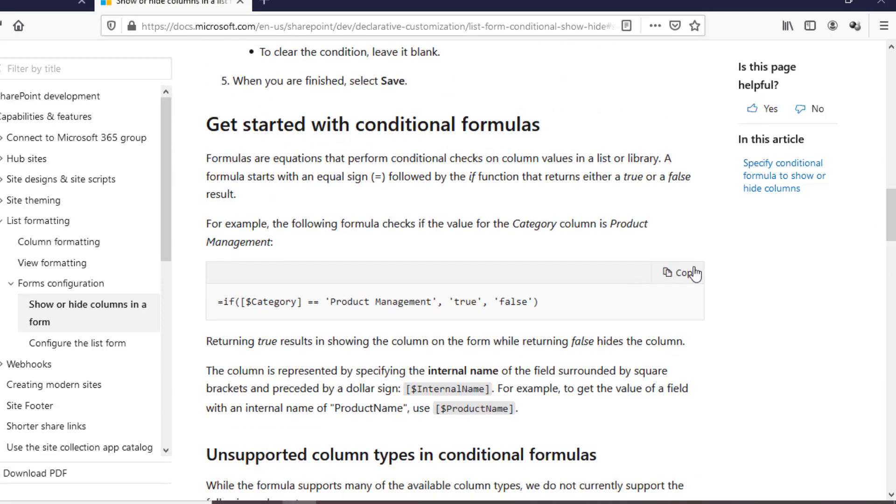
{"action": "left_click", "coordinate": [696, 273]}
Paste the sample formula, replacing Category with BusinessType and 'Product Management' with 'Business', then save
{"action": "key", "text": "ctrl+Tab"}
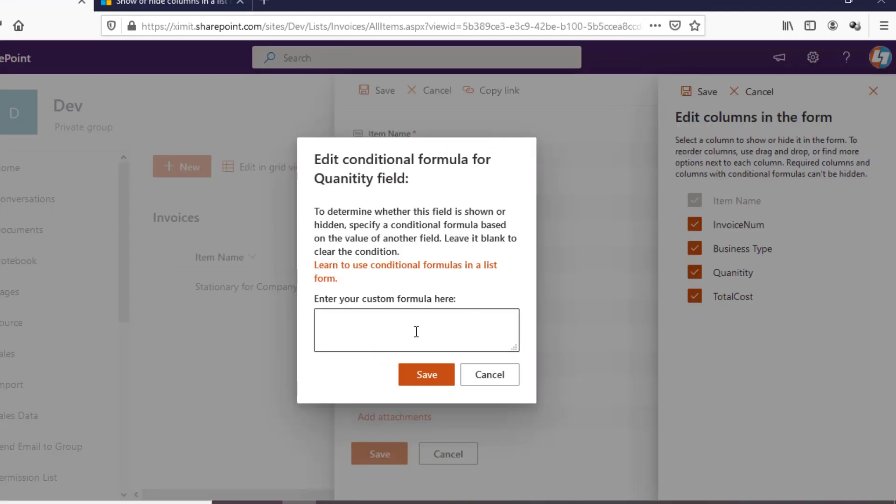
{"action": "left_click", "coordinate": [416, 330]}
{"action": "key", "text": "ctrl+v"}
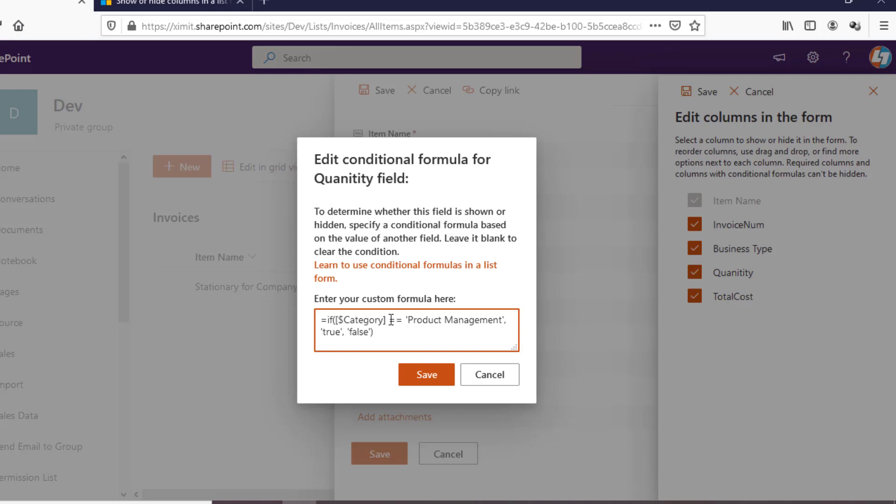
{"action": "key", "text": "ctrl+shift+Left"}
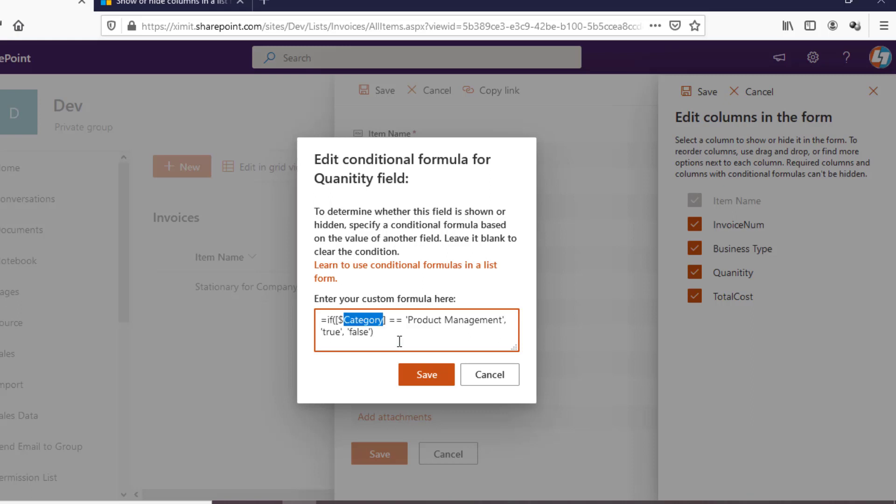
{"action": "type", "text": "Busine"}
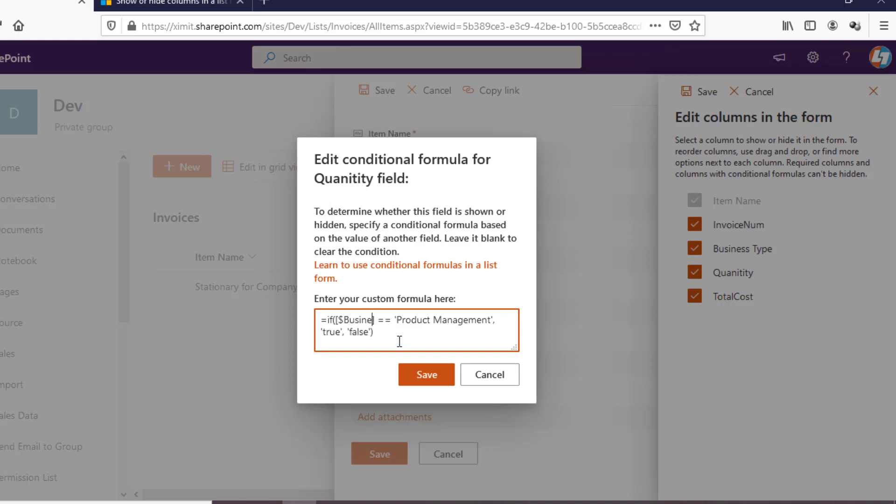
{"action": "type", "text": "ssType"}
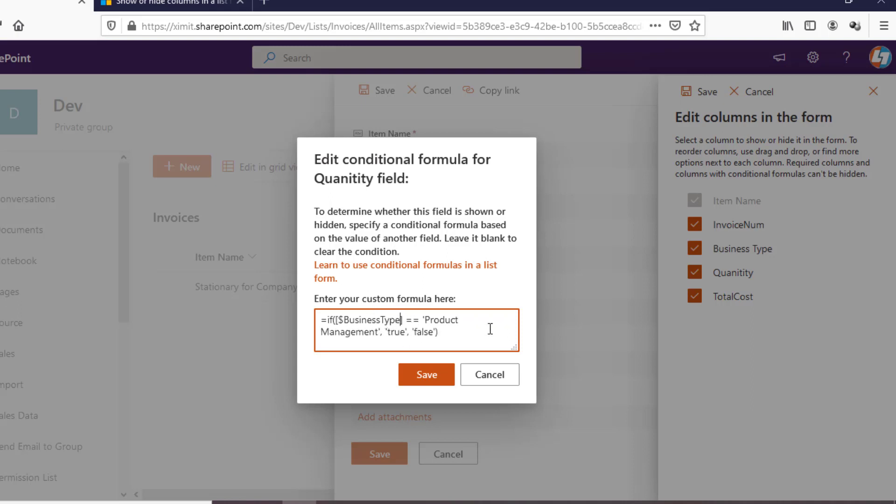
{"action": "left_click", "coordinate": [452, 329]}
{"action": "key", "text": "shift+Right"}
{"action": "key", "text": "shift+Right"}
{"action": "key", "text": "shift+Right"}
{"action": "key", "text": "shift+Right"}
{"action": "key", "text": "shift+Right"}
{"action": "key", "text": "shift+Right"}
{"action": "key", "text": "shift+Right"}
{"action": "key", "text": "shift+Right"}
{"action": "key", "text": "shift+Right"}
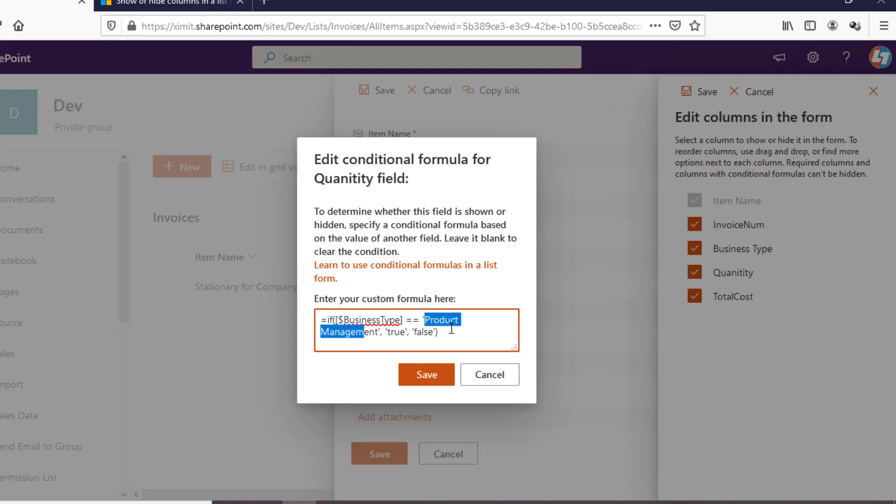
{"action": "key", "text": "shift+Right"}
{"action": "key", "text": "shift+Right"}
{"action": "key", "text": "shift+Right"}
{"action": "type", "text": "Bus"}
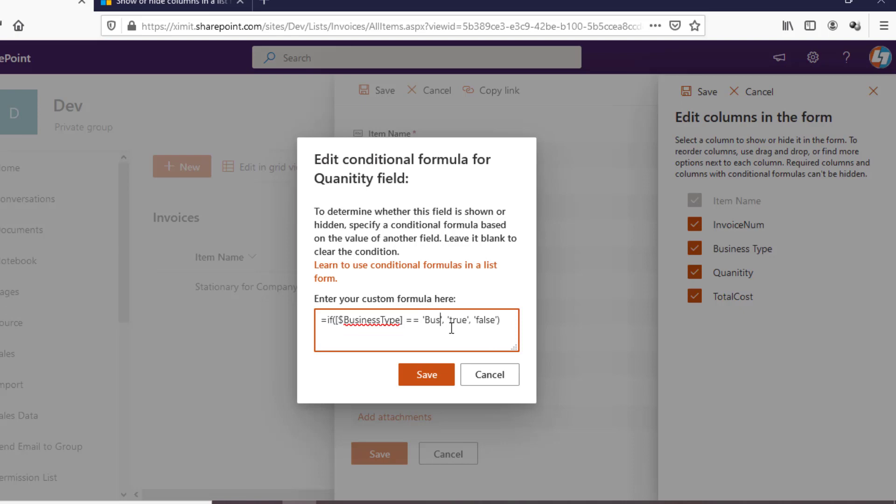
{"action": "type", "text": "iness"}
{"action": "left_click", "coordinate": [429, 376]}
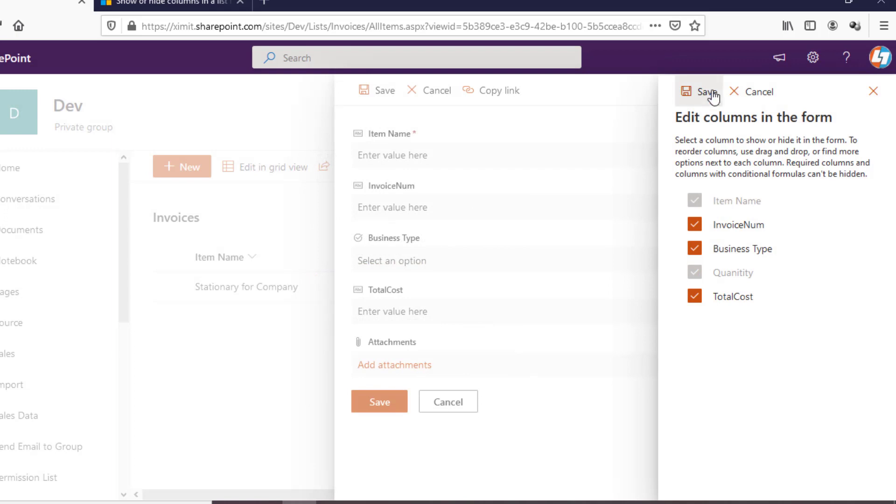
Save the column layout, then test Business Type: Business shows Quanitity, Personal hides it
{"action": "left_click", "coordinate": [706, 91]}
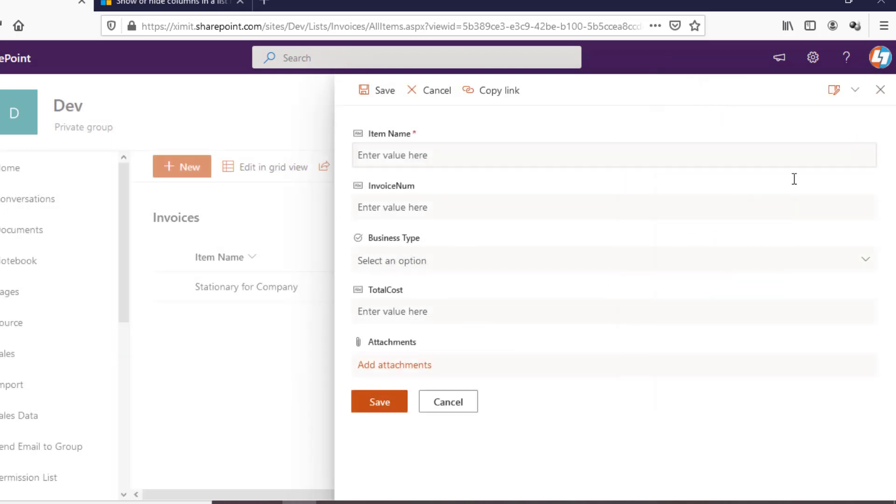
{"action": "left_click", "coordinate": [467, 262]}
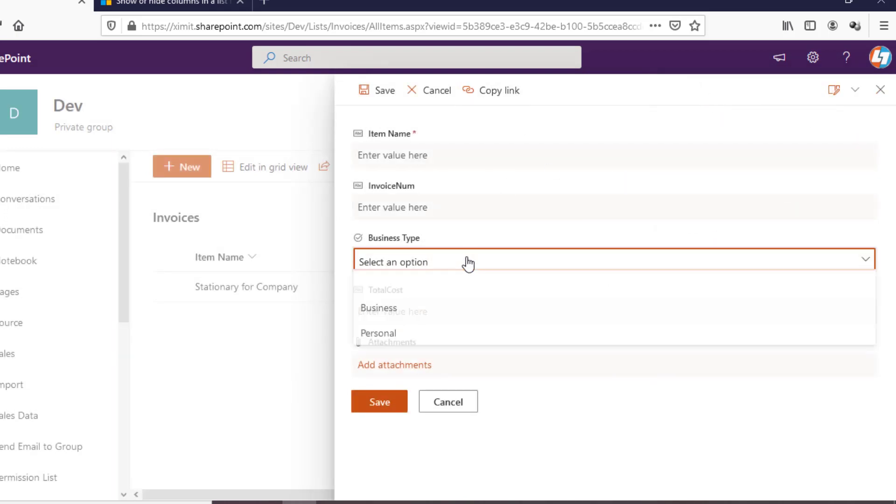
{"action": "left_click", "coordinate": [410, 311]}
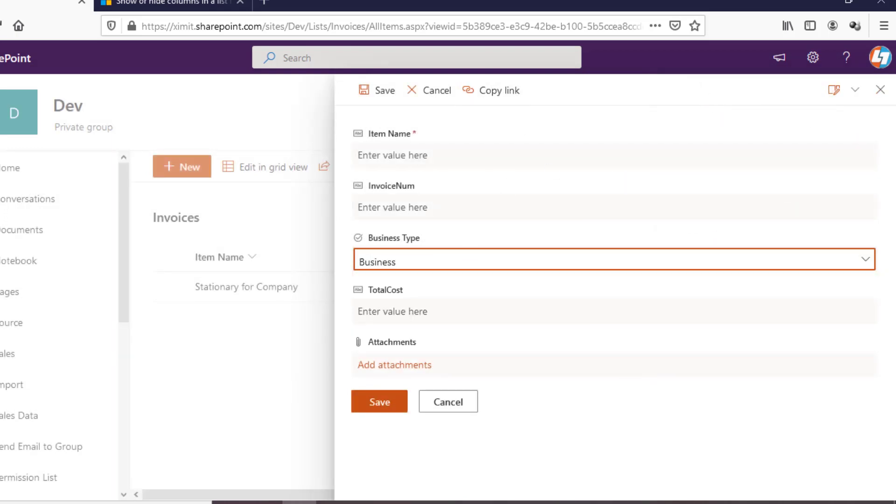
{"action": "left_click", "coordinate": [421, 269]}
{"action": "left_click", "coordinate": [400, 338]}
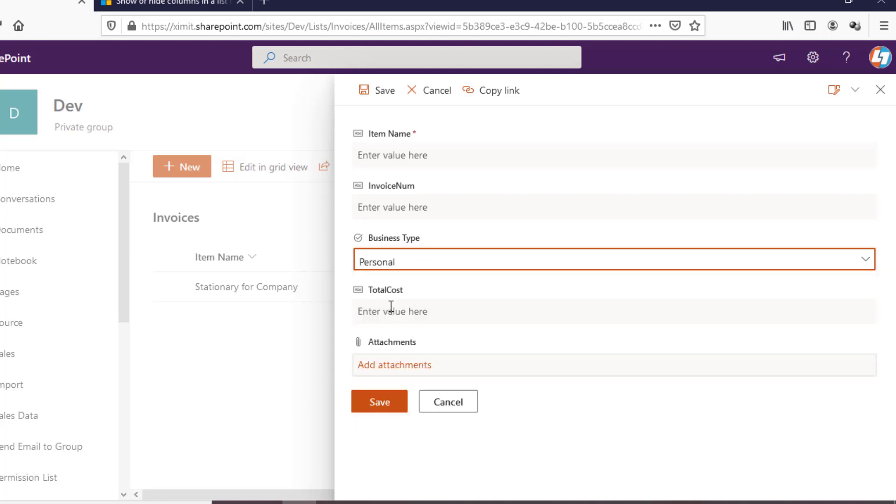